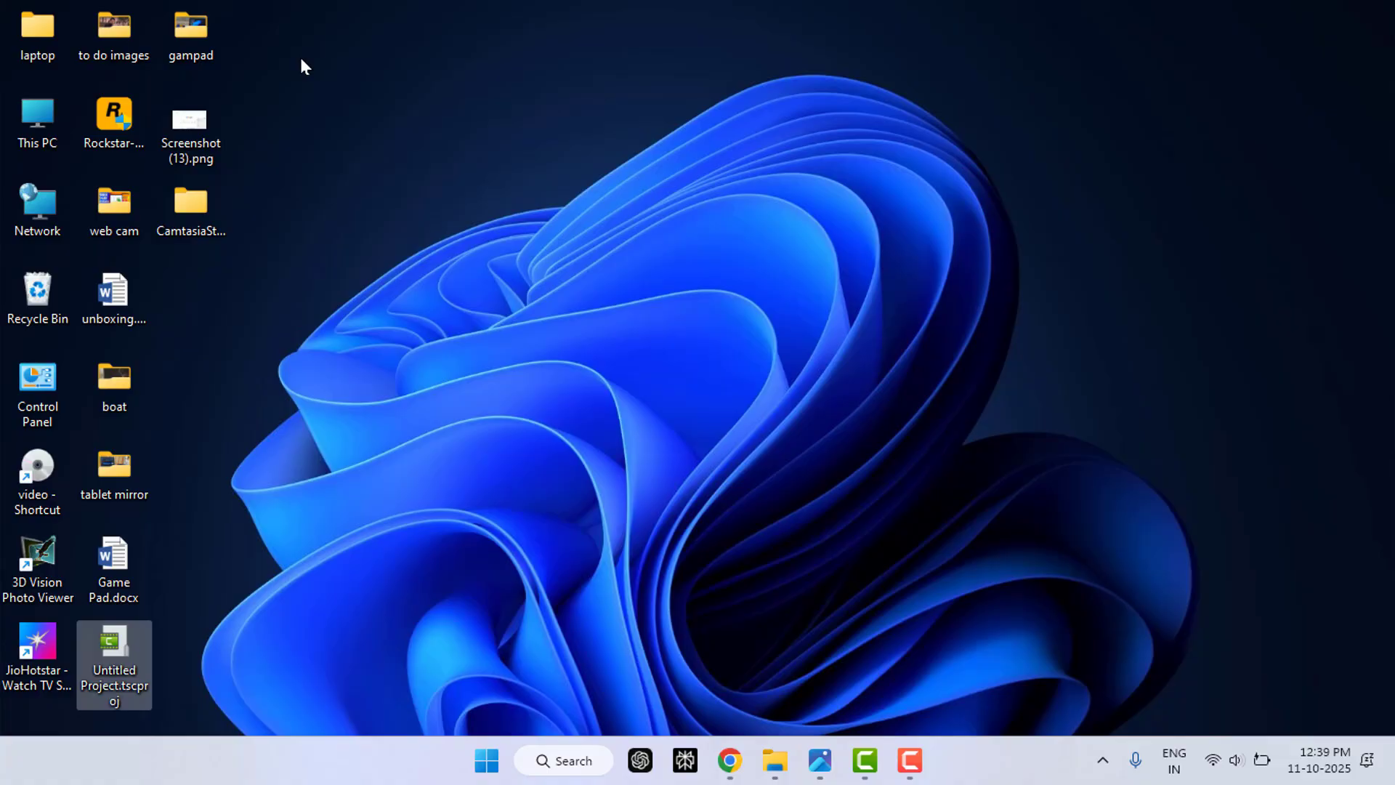
Reach Other troubleshooters under System > Troubleshoot and run the Network & Internet troubleshooter.
left_click(301, 61)
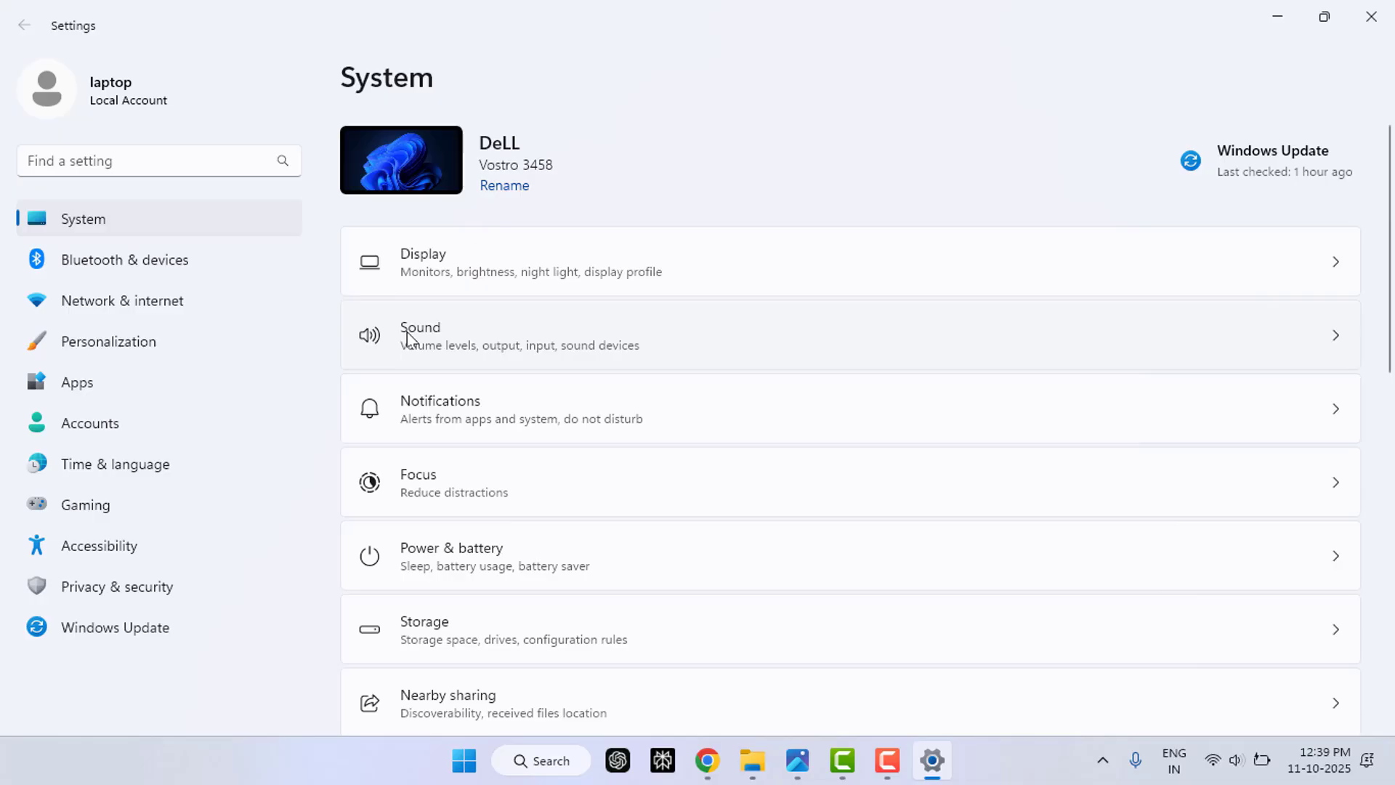
scroll(537, 442, "down", 2)
scroll(537, 442, "down", 1)
scroll(538, 452, "down", 2)
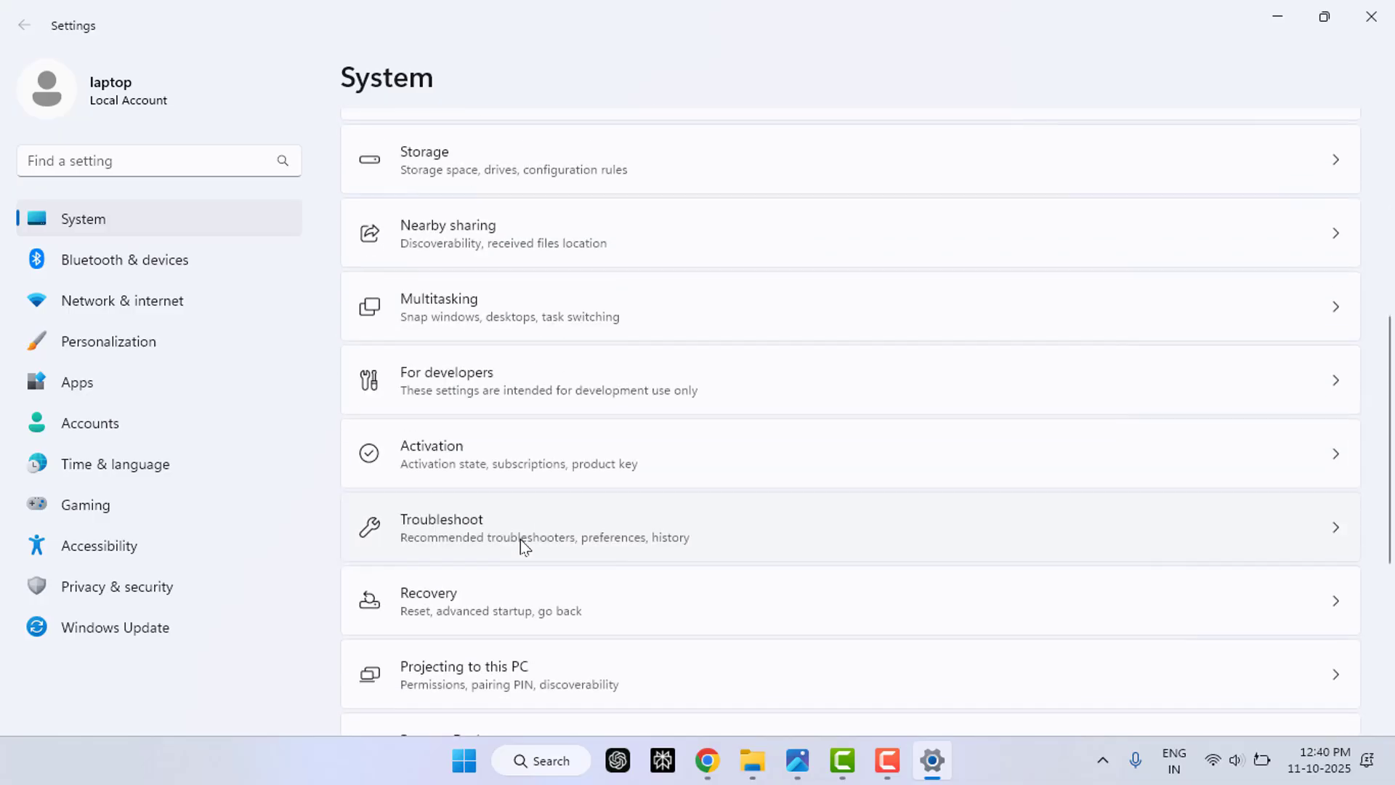
left_click(518, 538)
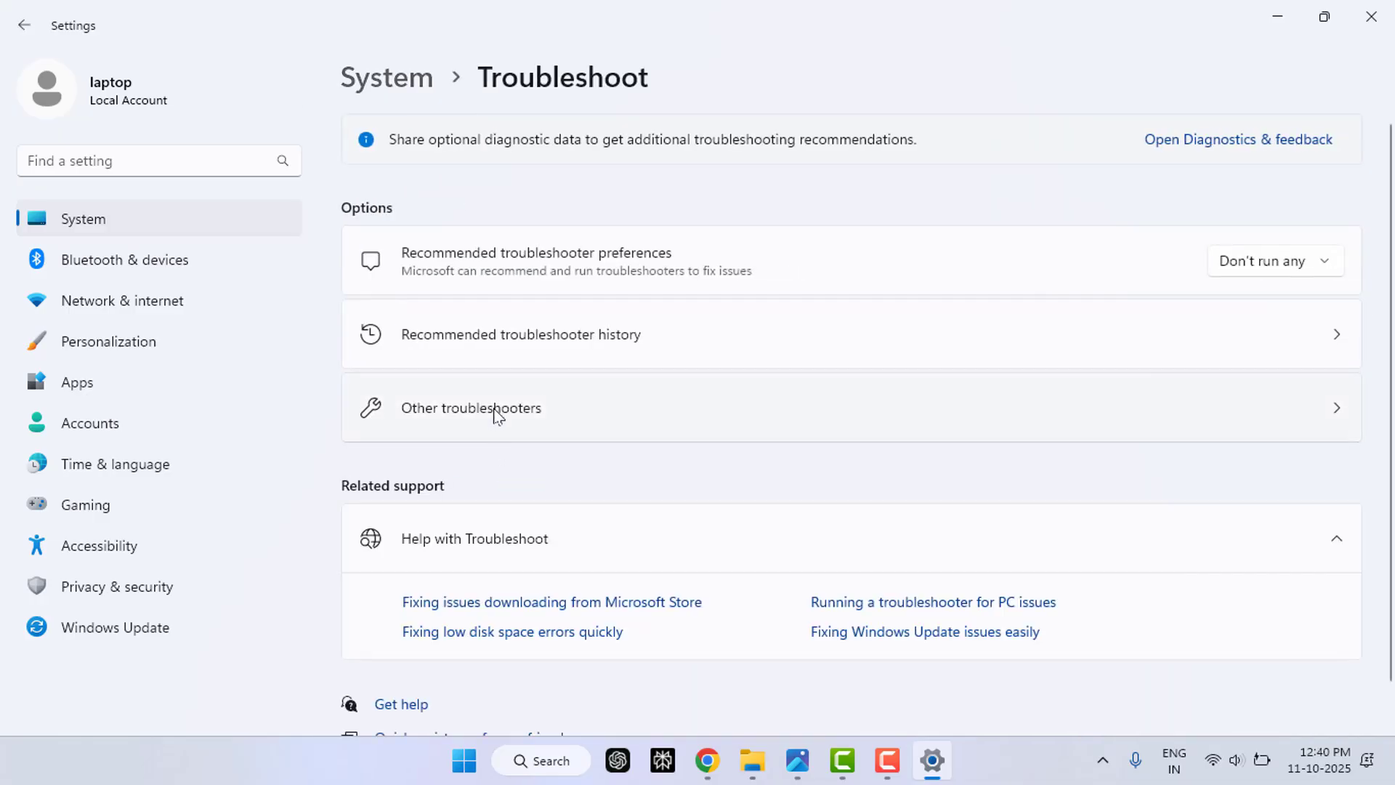
left_click(498, 402)
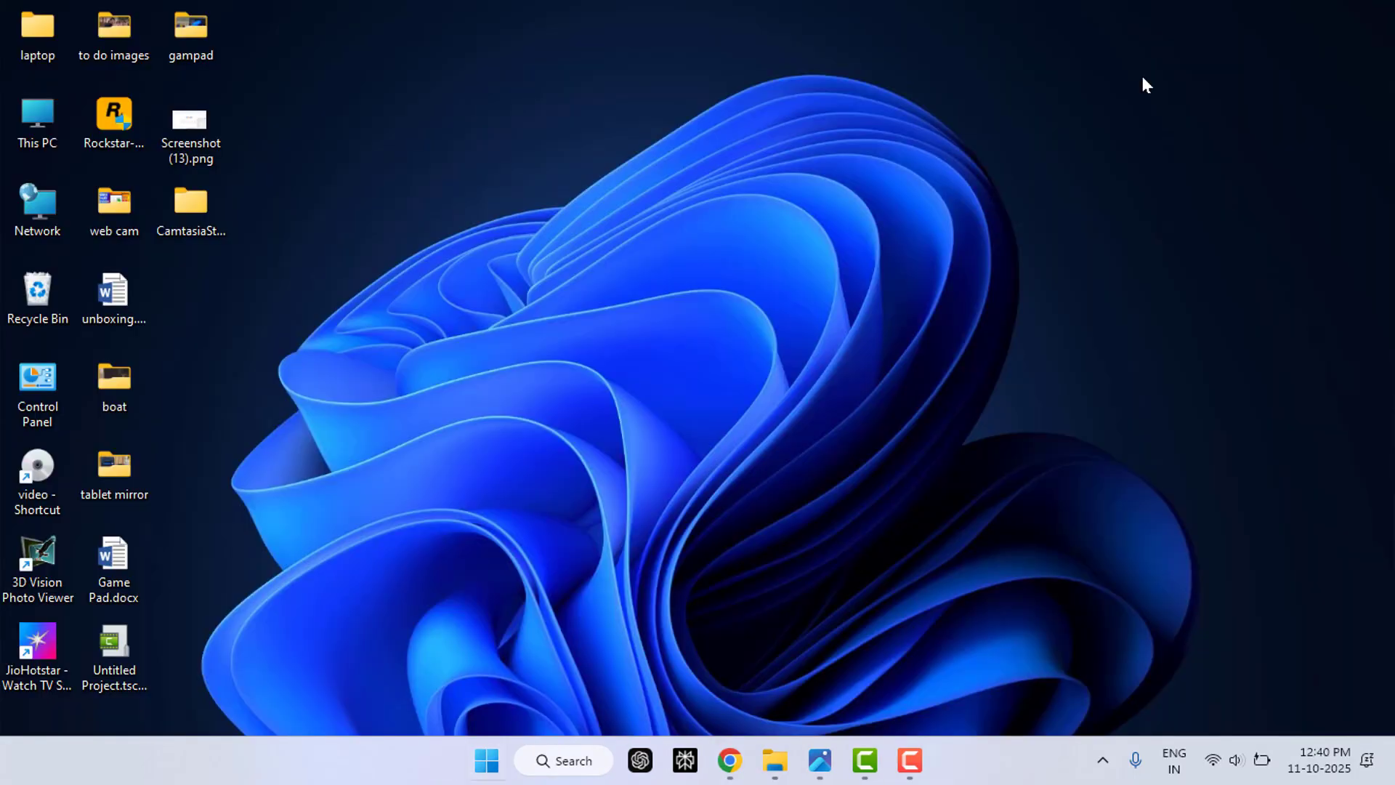
Launch Command Prompt with administrator rights from Start search.
key("super")
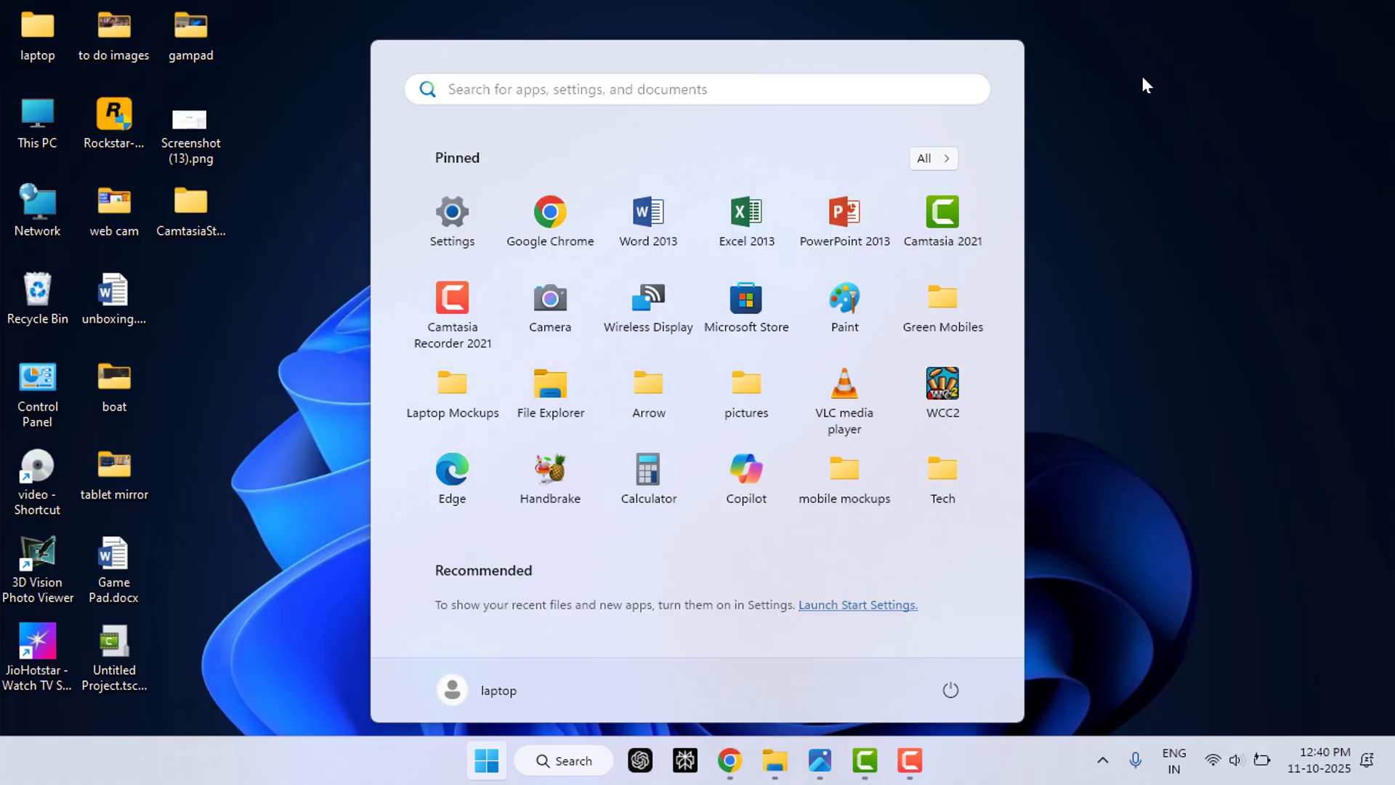
type("cmd")
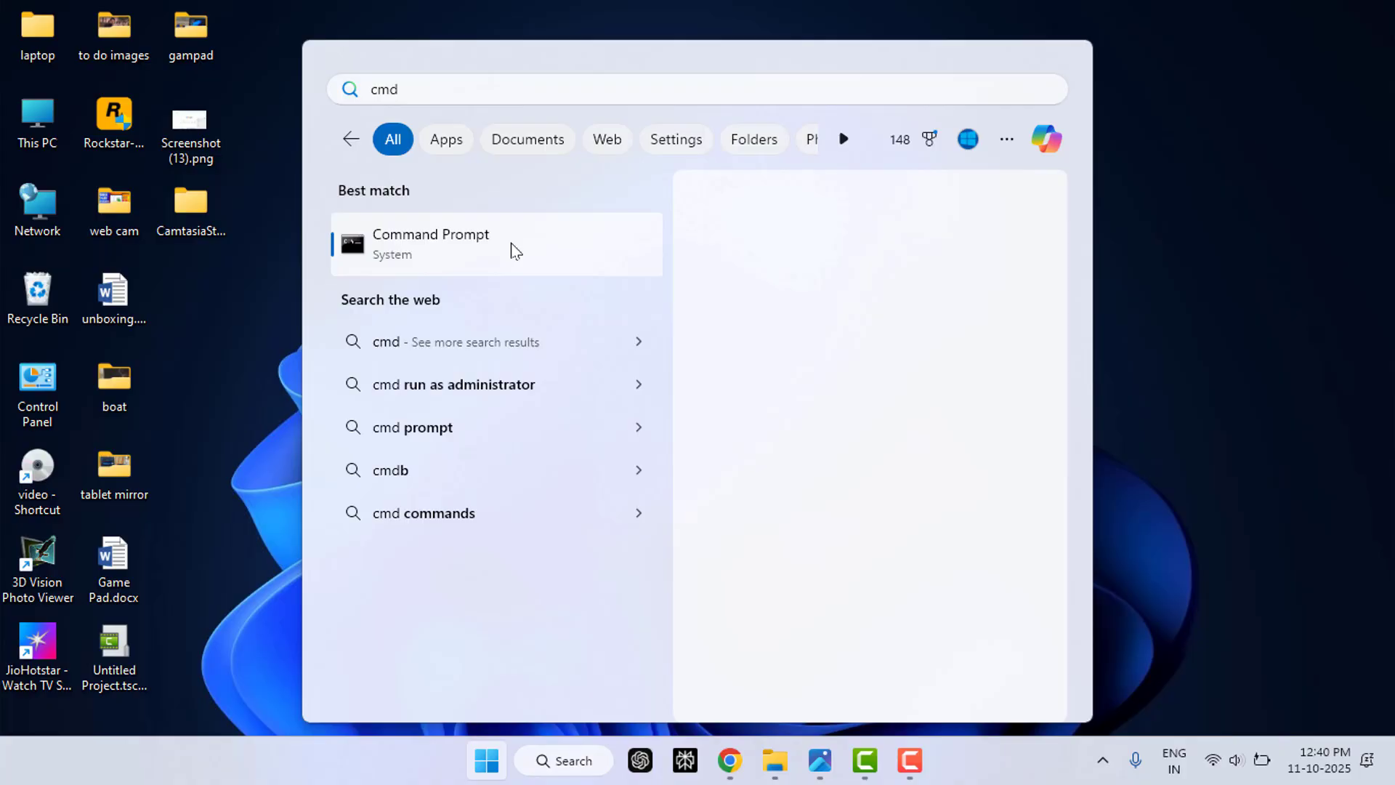
key("ctrl+shift+Return")
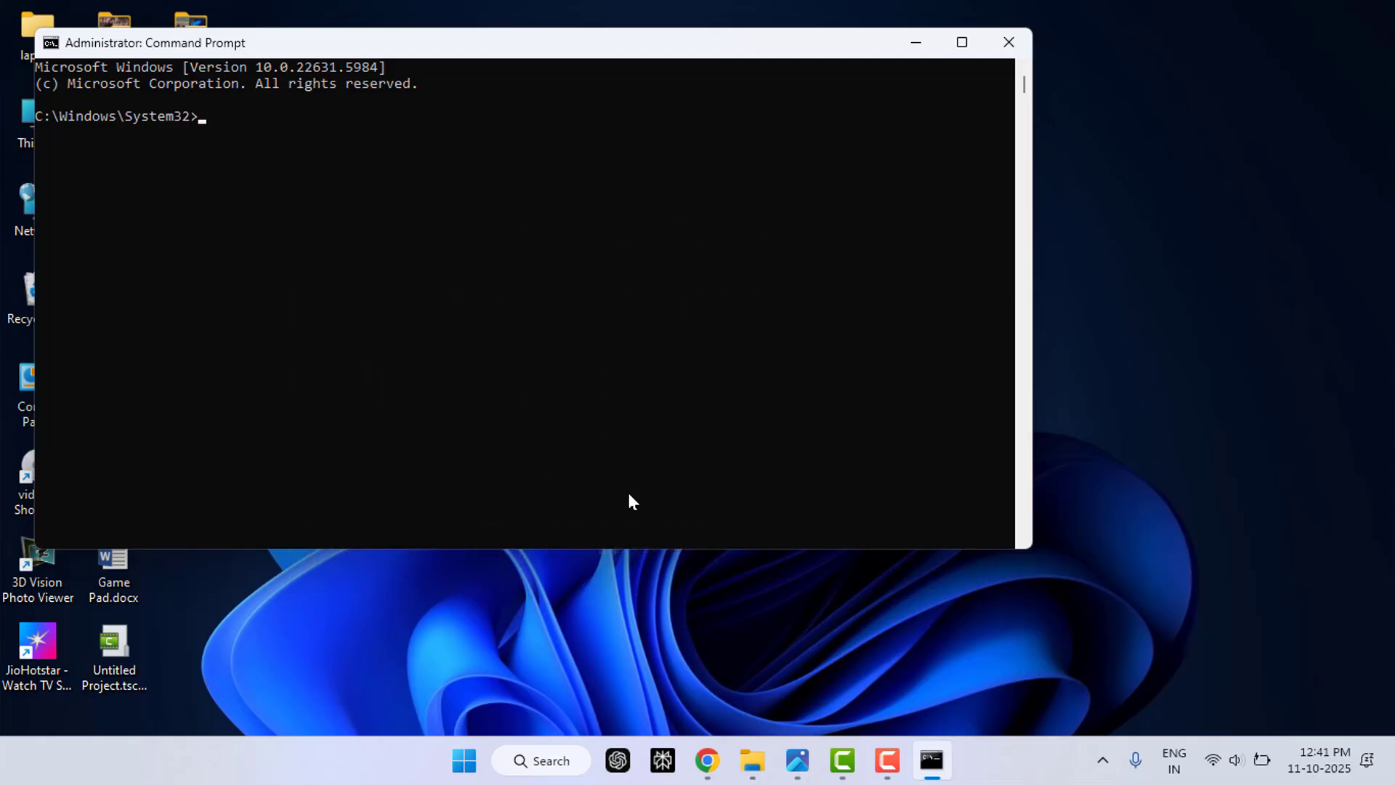
Close Command Prompt and launch Device Manager from Start search, maximized.
left_click(1016, 50)
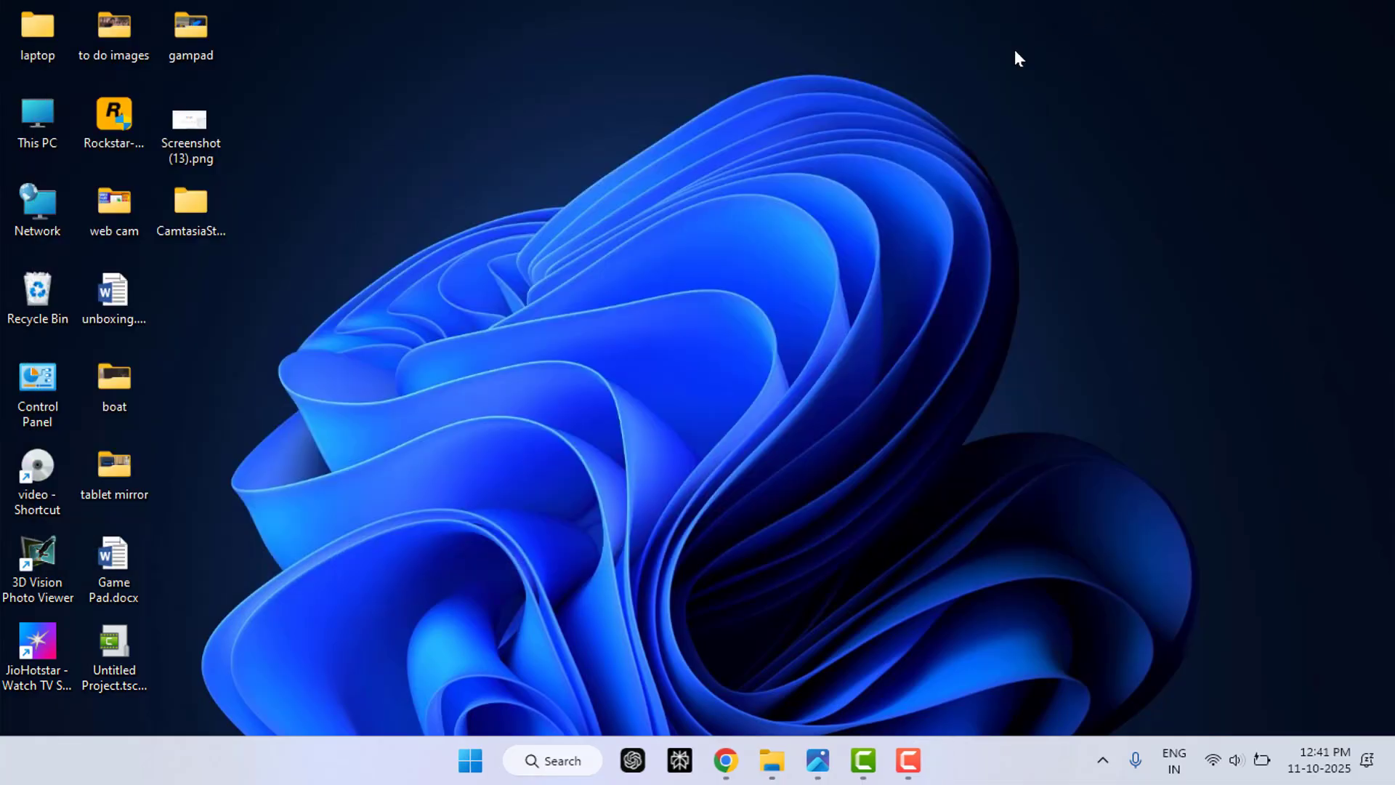
key("super")
type("de")
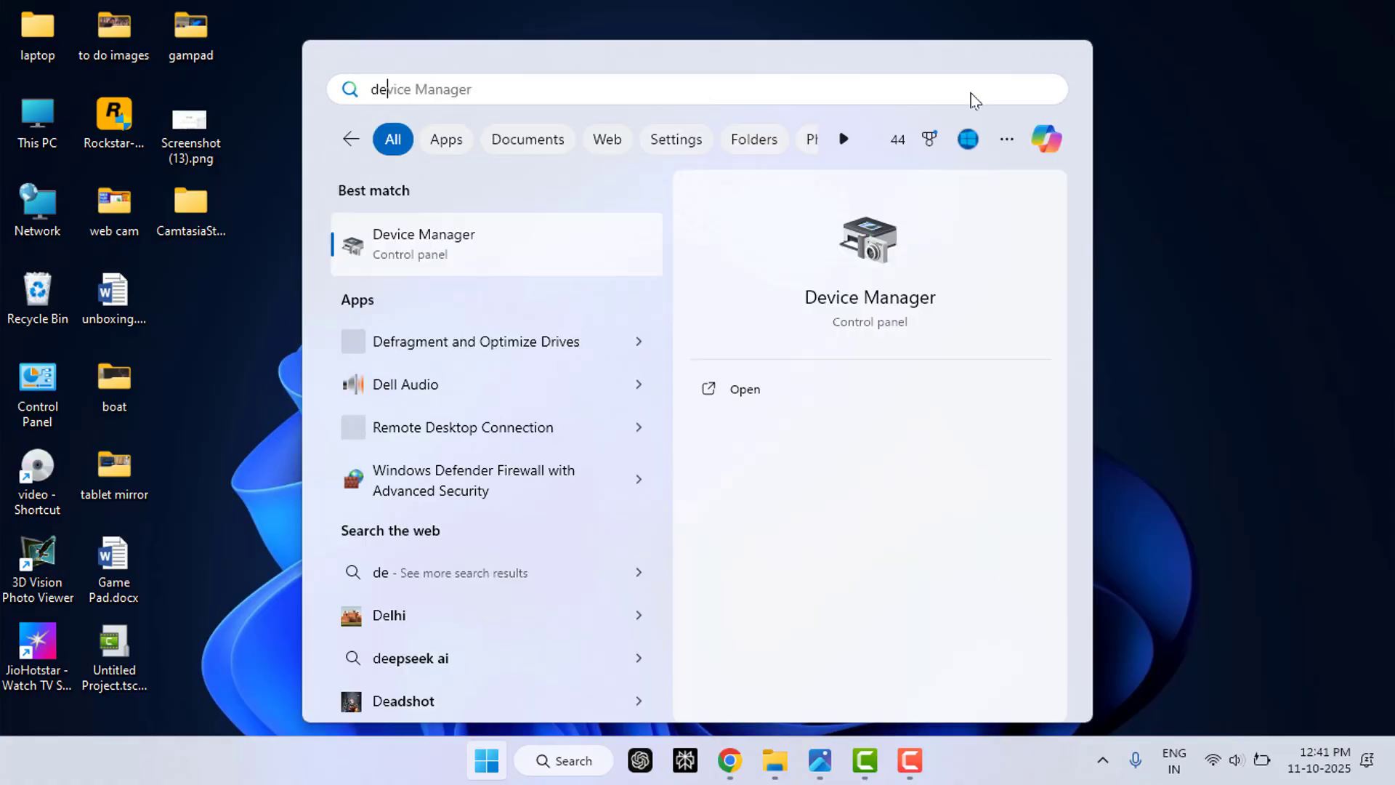
key("Return")
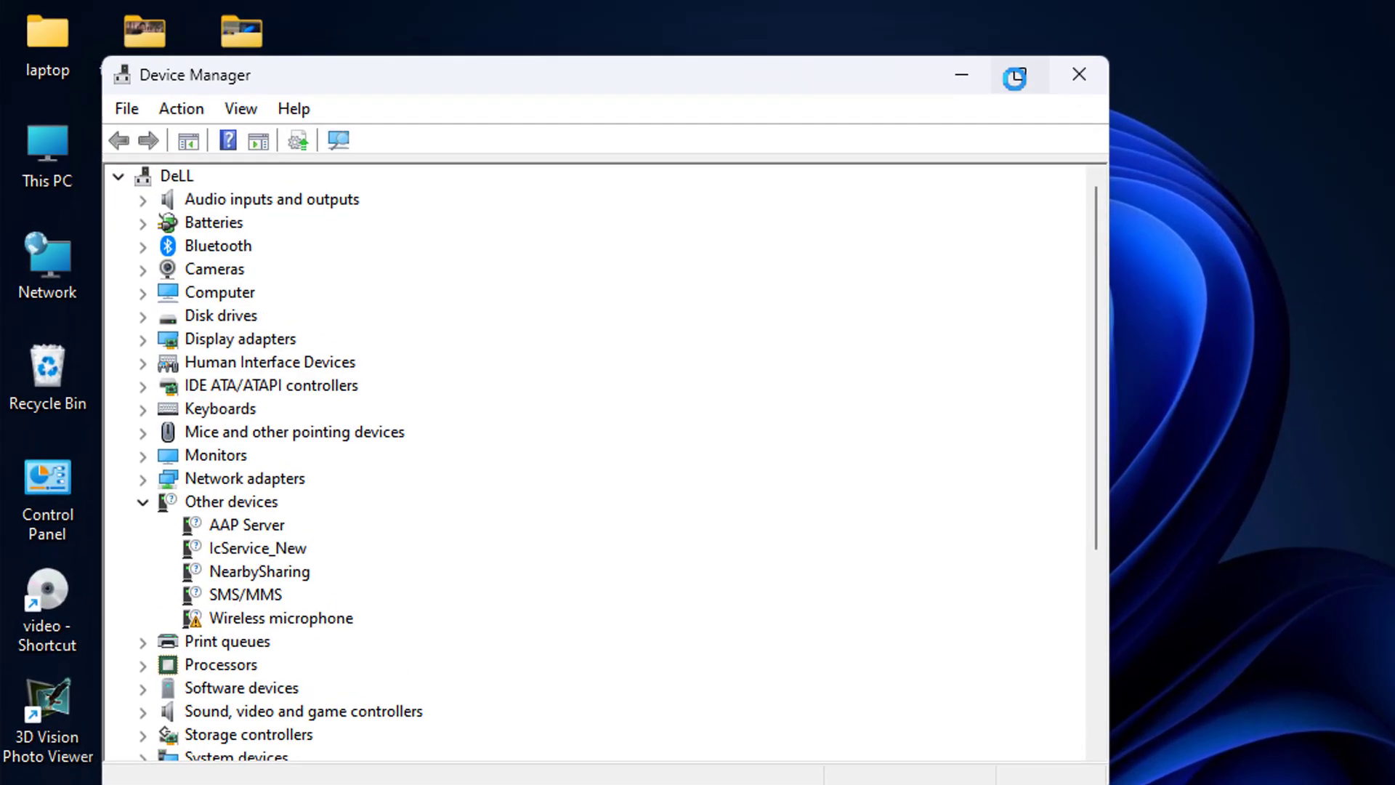
left_click(814, 62)
Bring up Update driver for the Intel(R) Dual Band Wireless-AC 3160 adapter, then dismiss it.
left_click(43, 437)
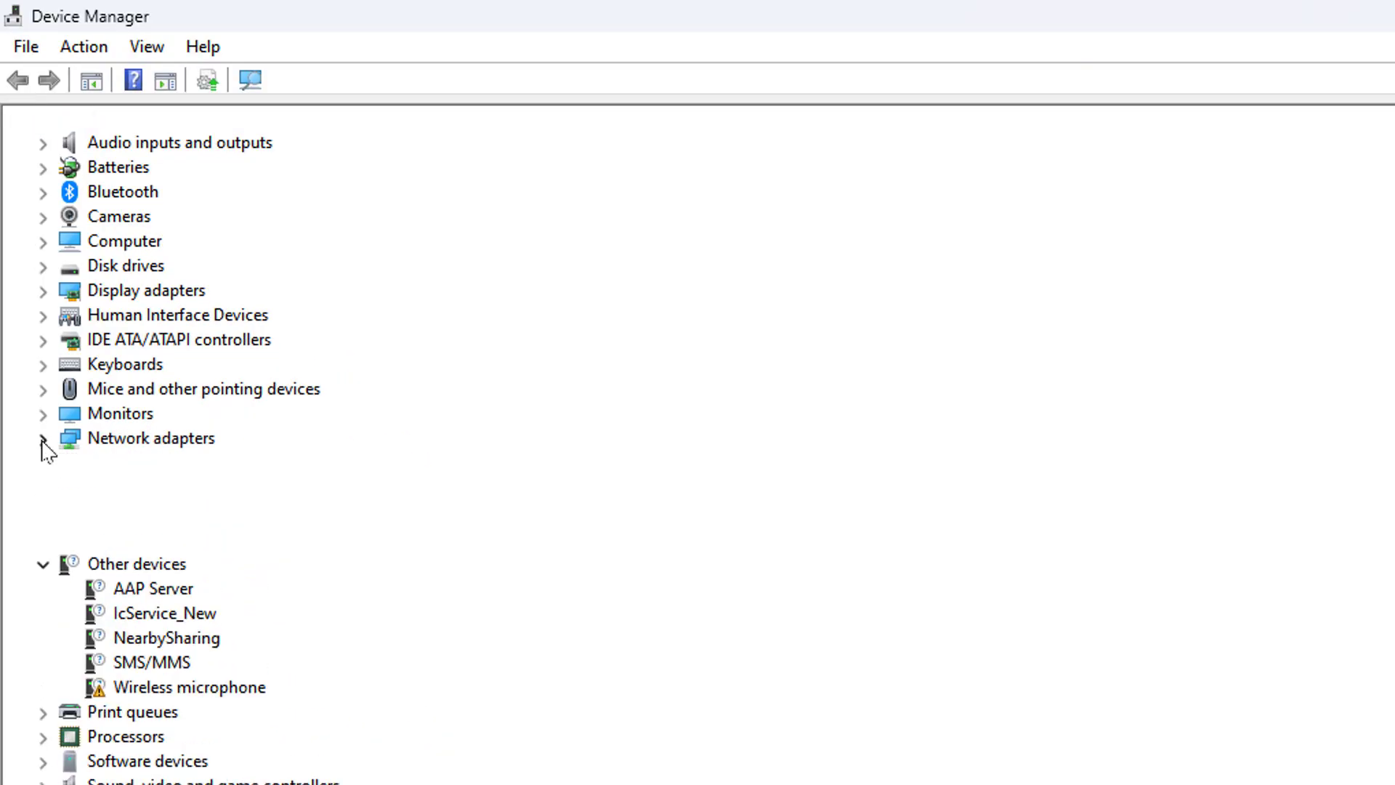
right_click(223, 492)
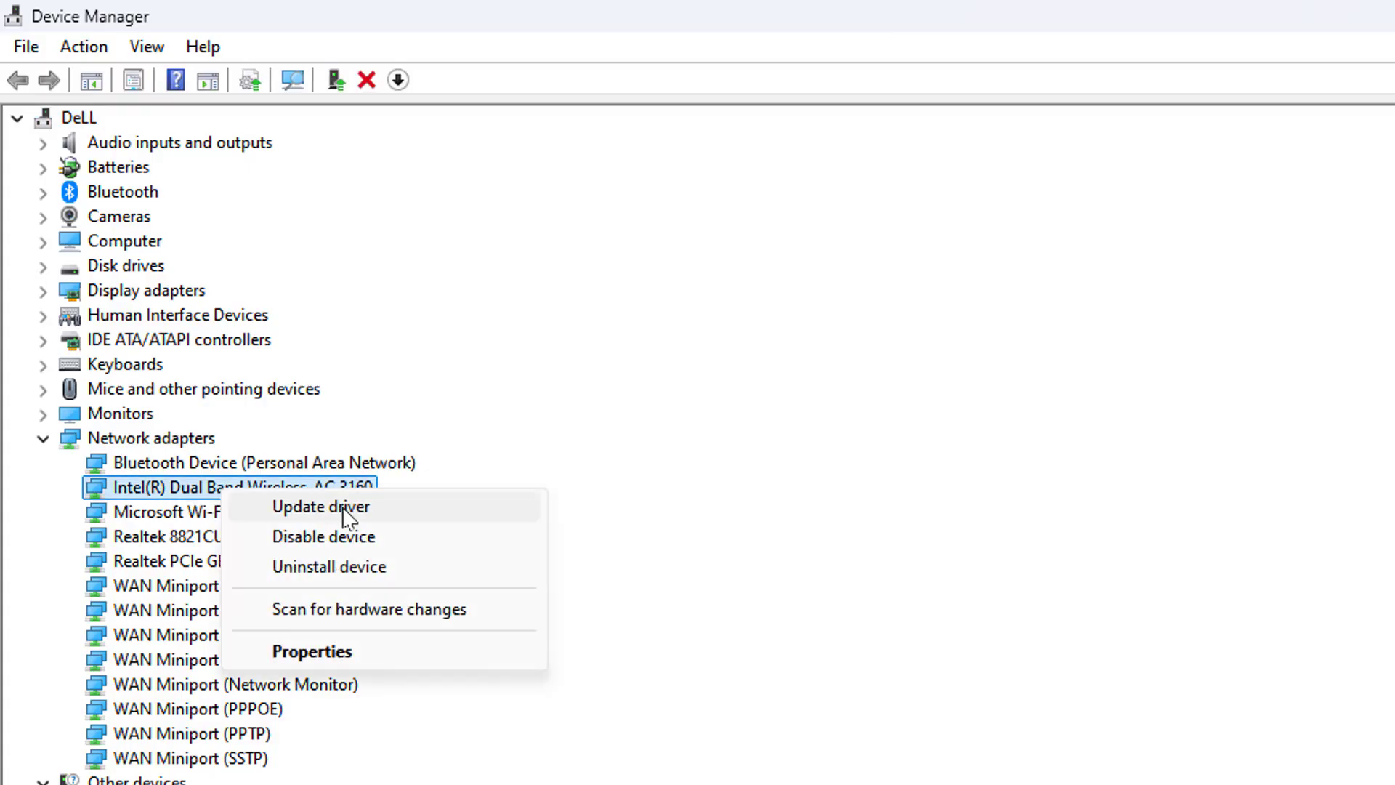
left_click(349, 519)
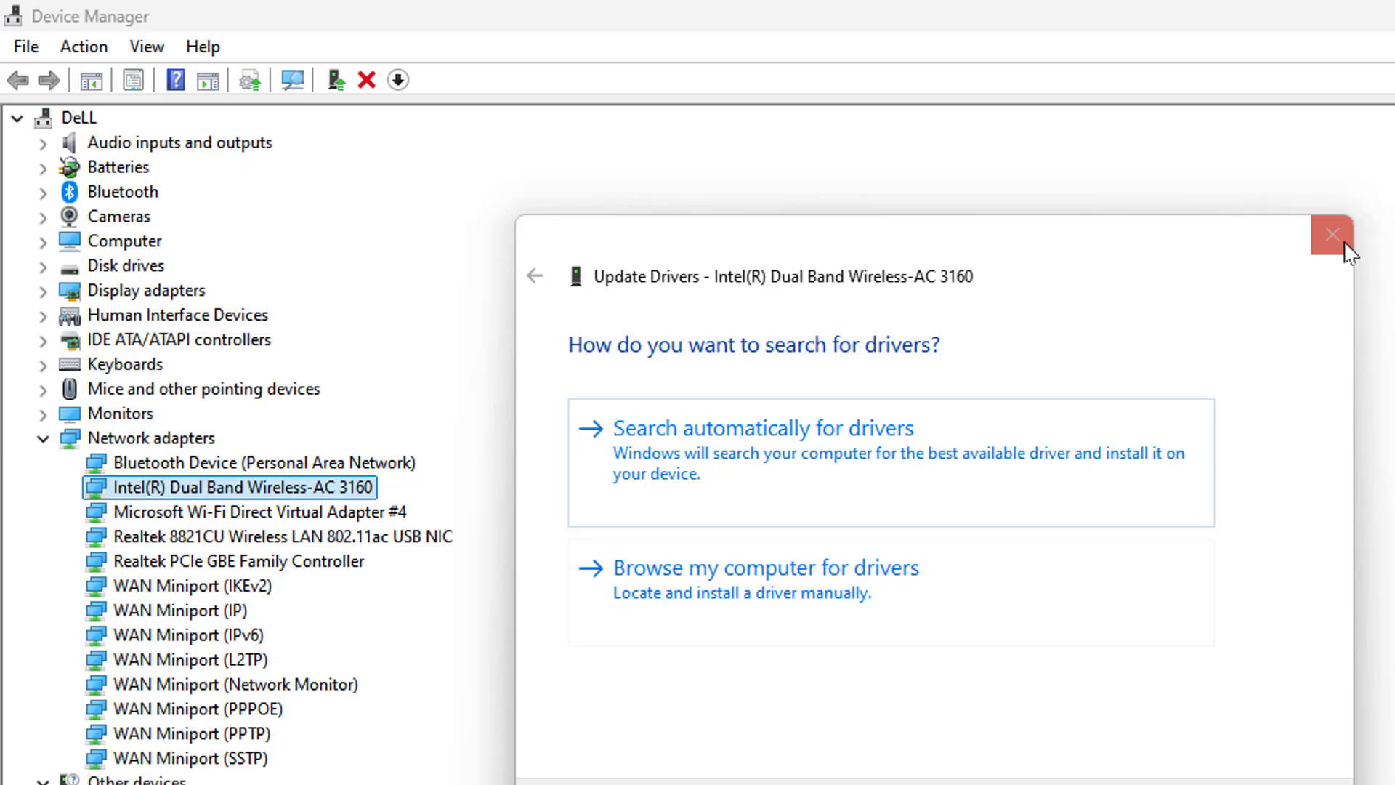
left_click(1332, 237)
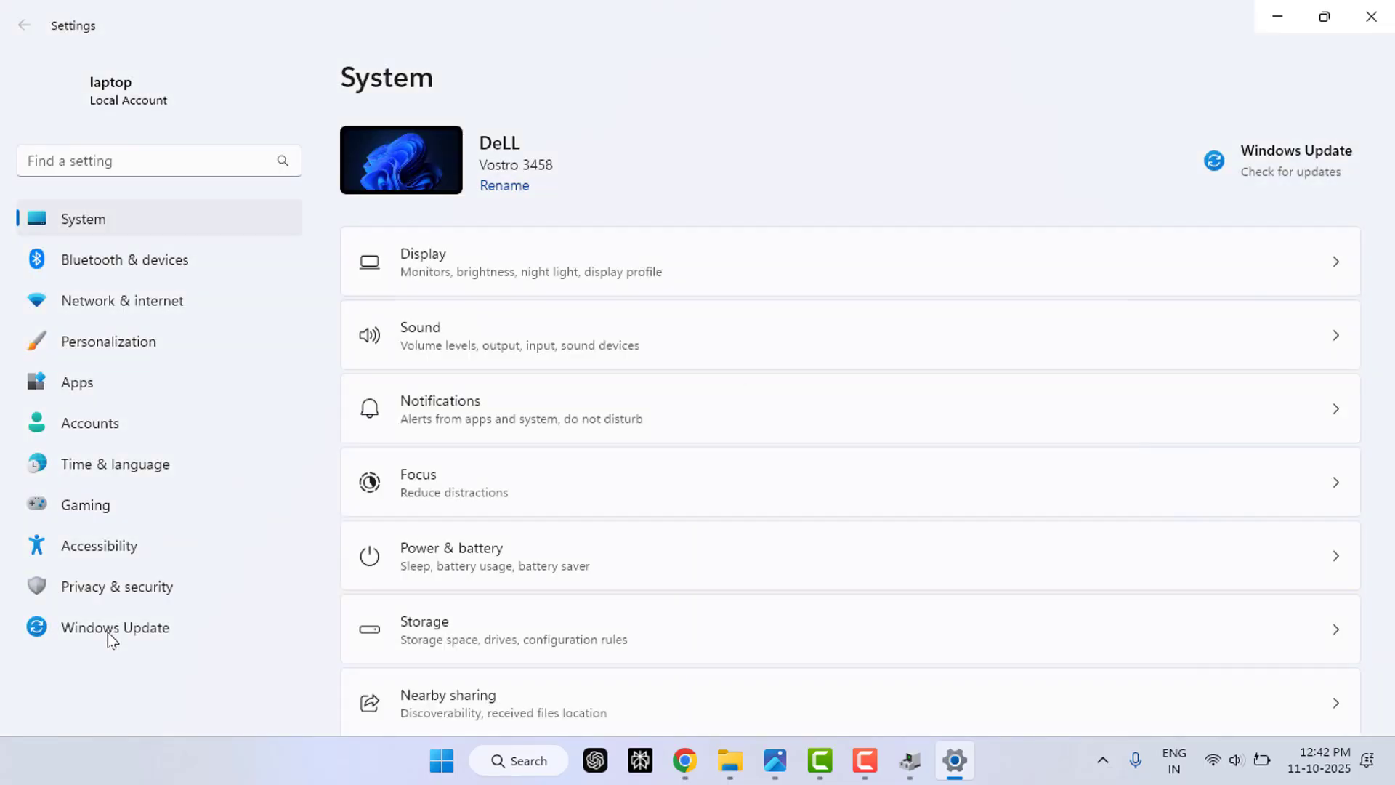
Run Check for updates in Windows Update, then close Settings and Device Manager.
left_click(108, 630)
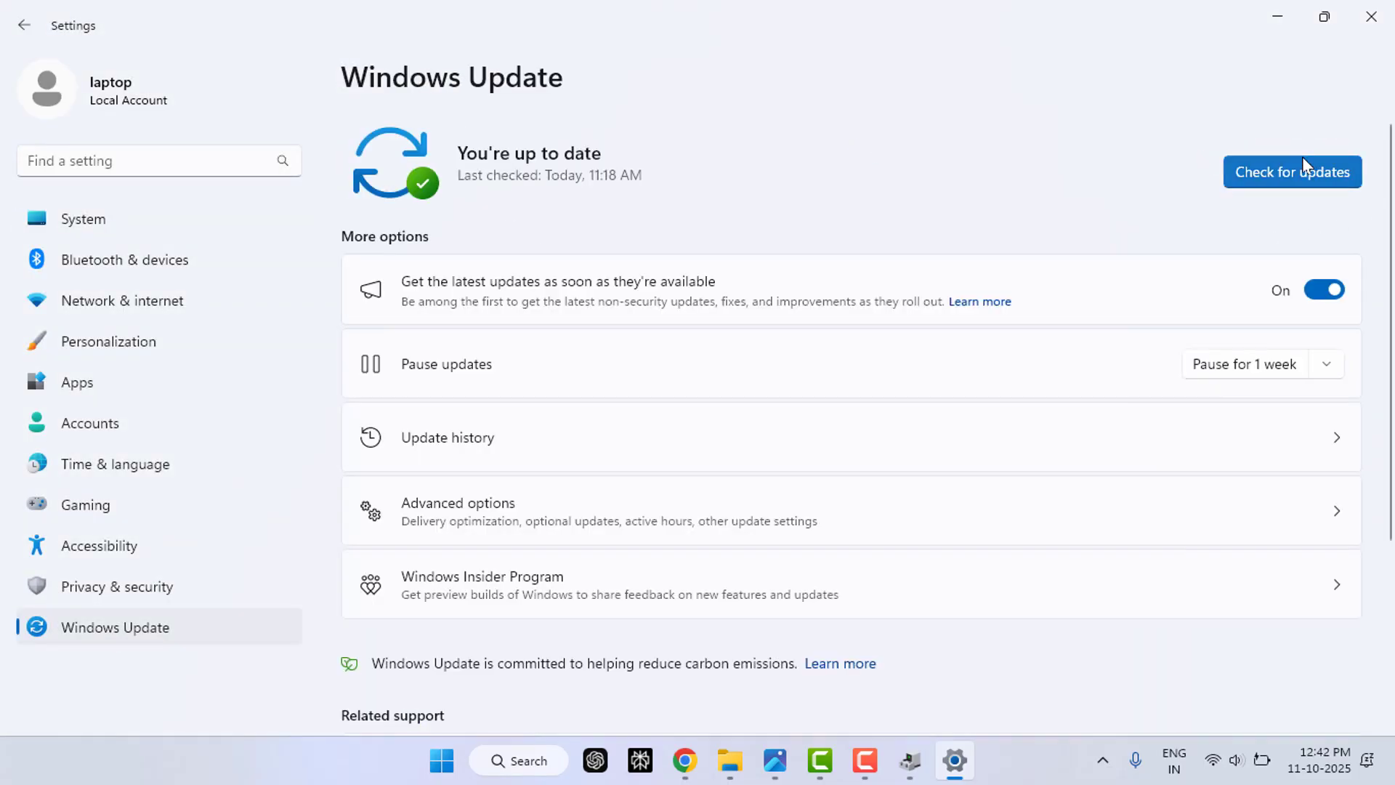
left_click(1303, 163)
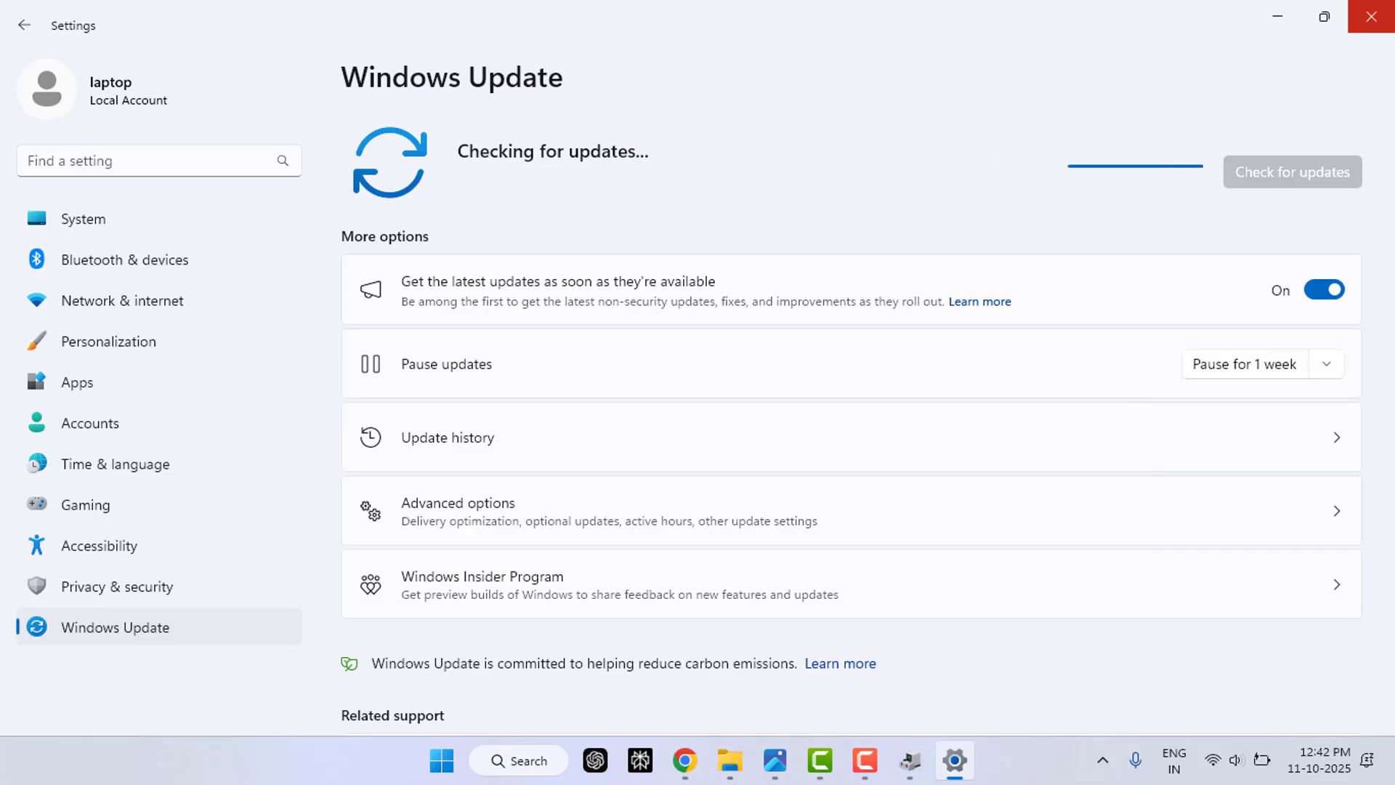
left_click(1370, 13)
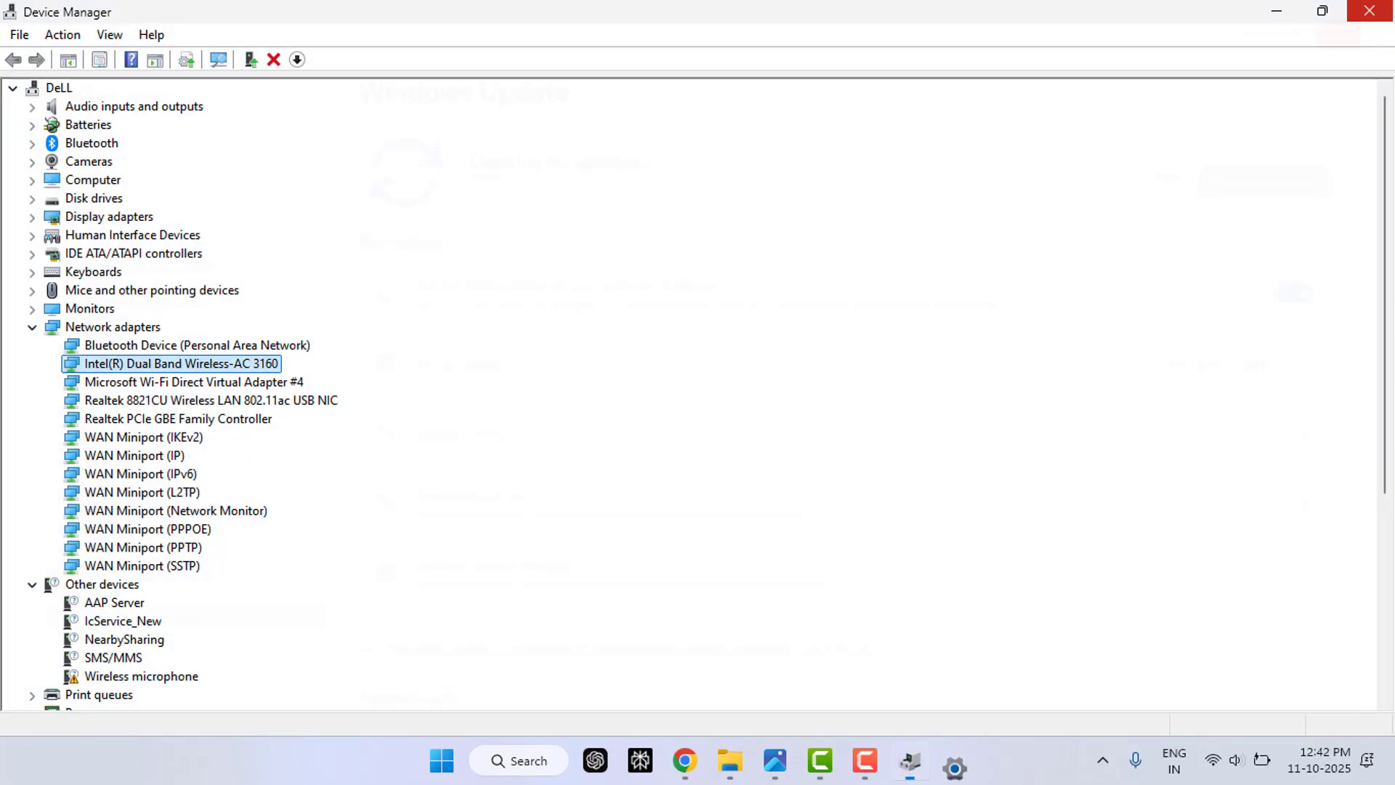
left_click(1373, 9)
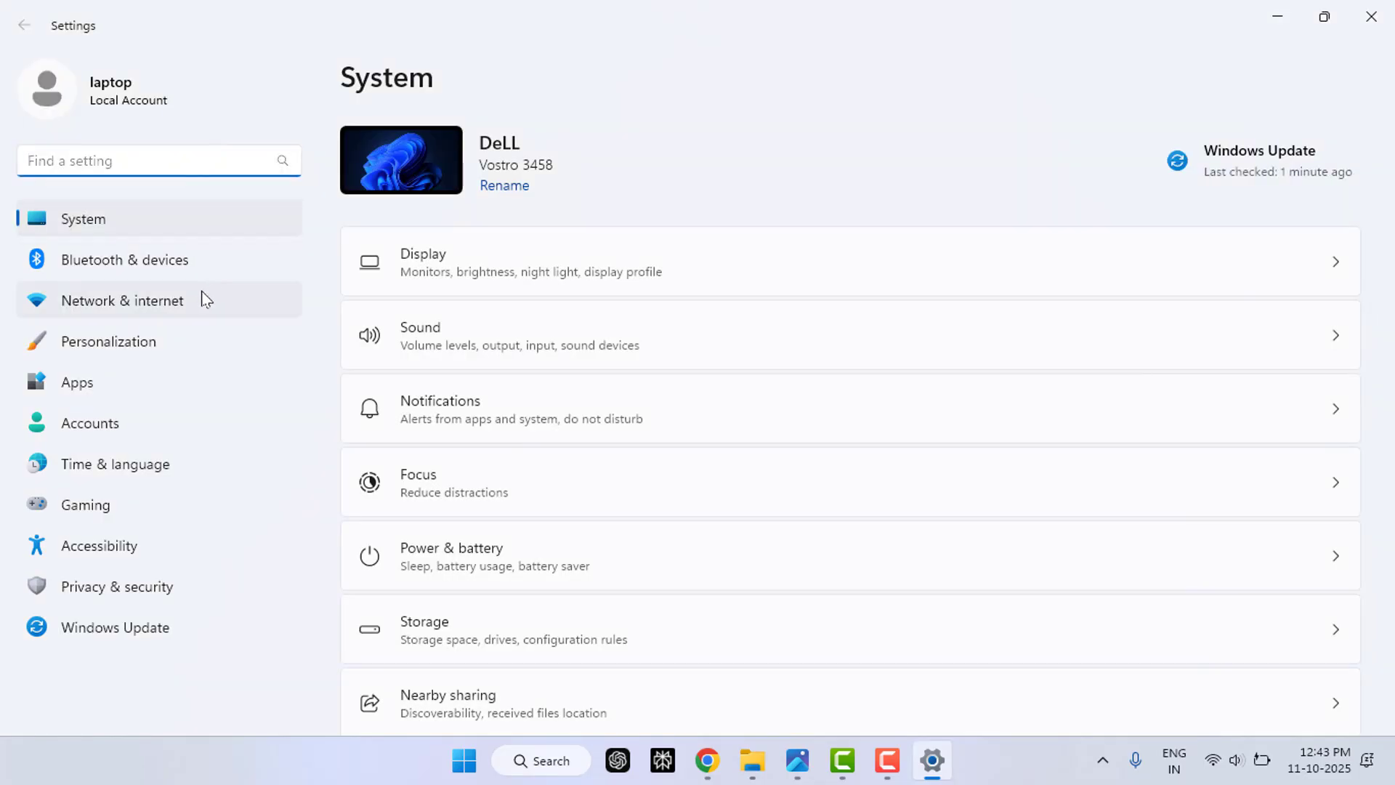
Reach Network reset via Network & internet > Advanced network settings, then close Settings.
left_click(200, 300)
scroll(697, 440, "down", 2)
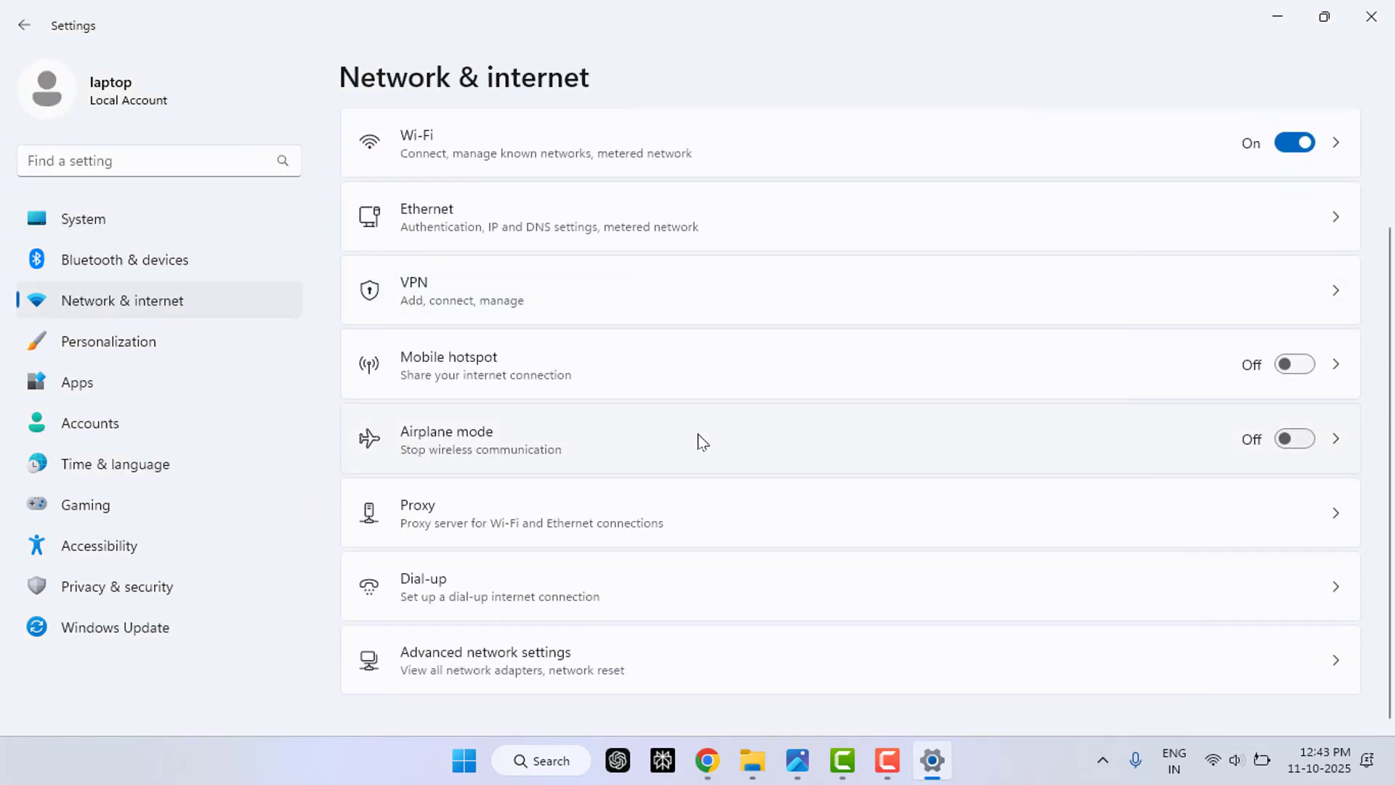
left_click(611, 667)
scroll(571, 492, "down", 3)
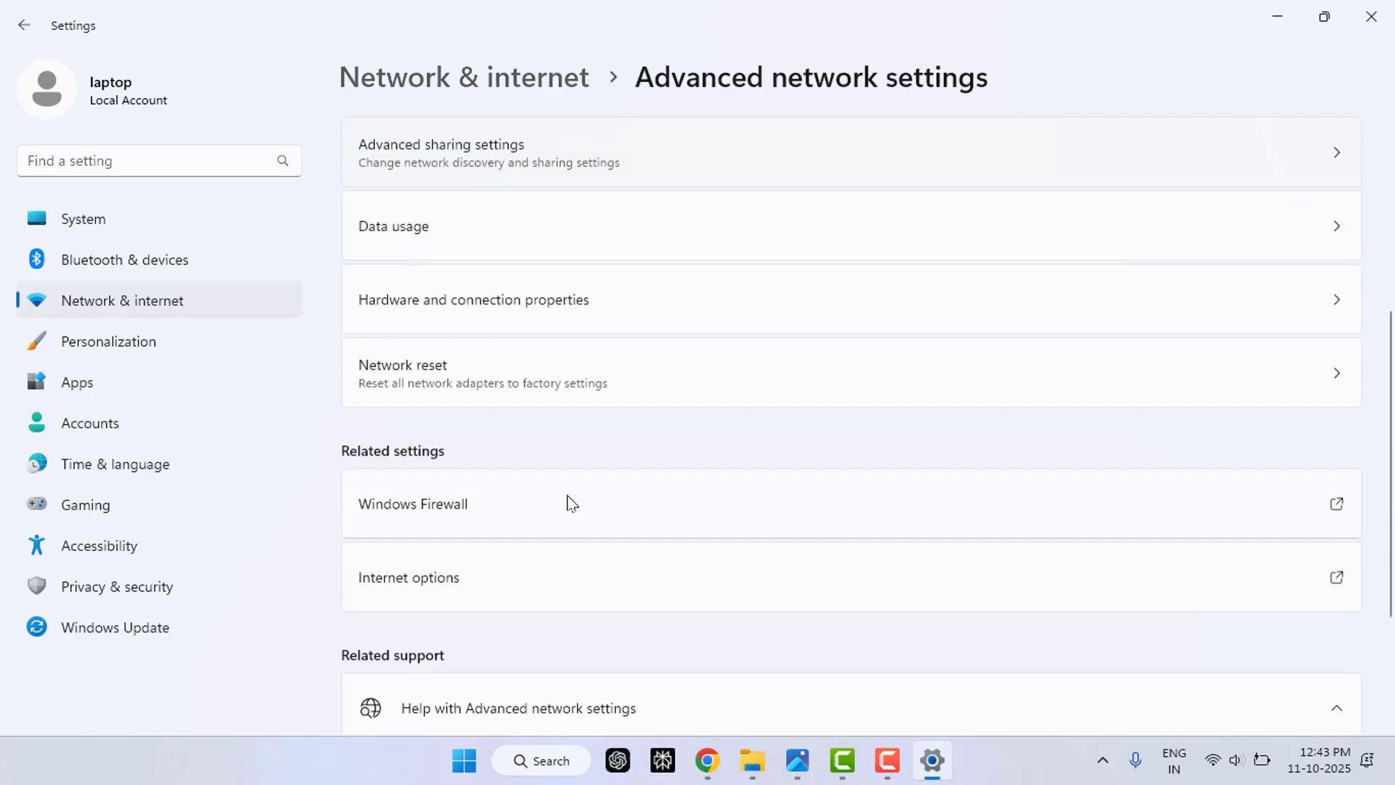
left_click(520, 390)
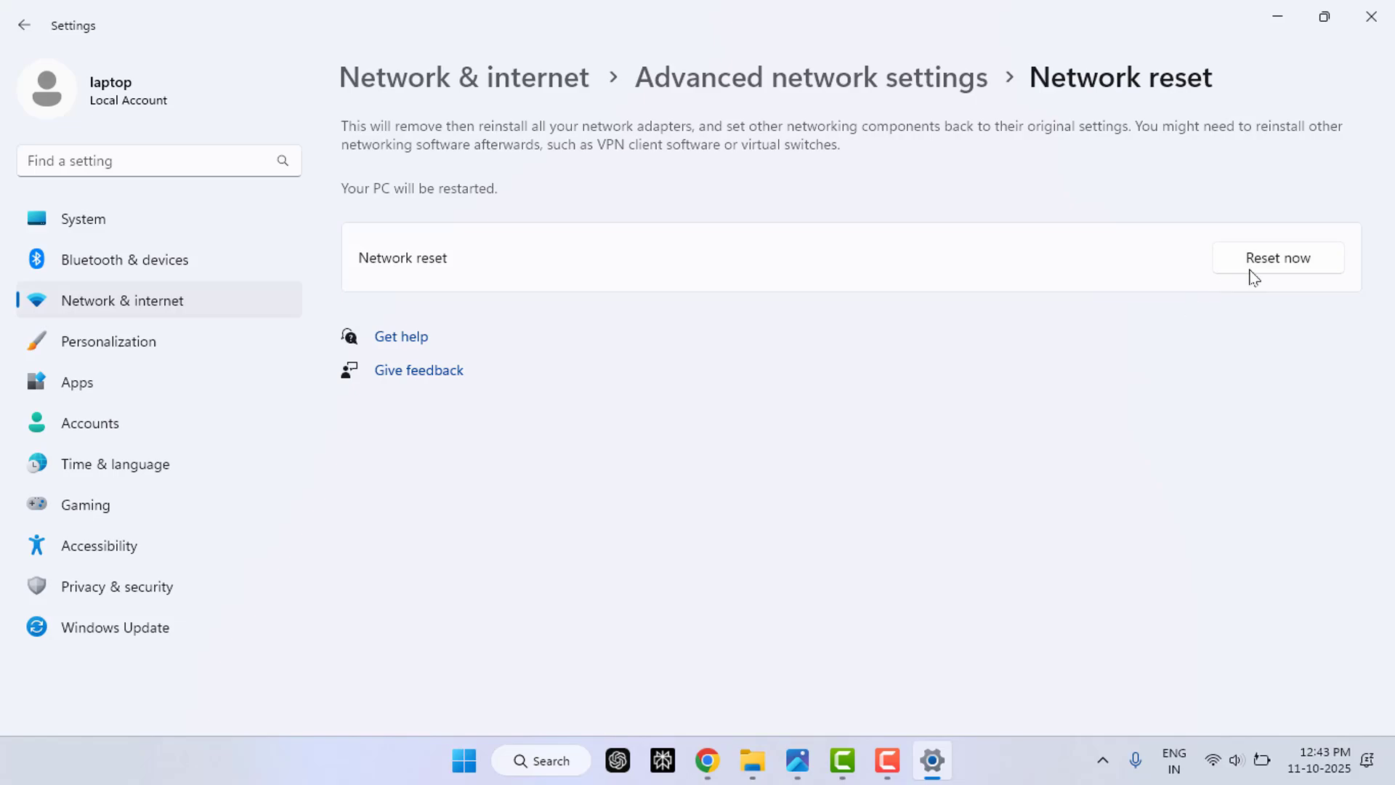
left_click(1371, 17)
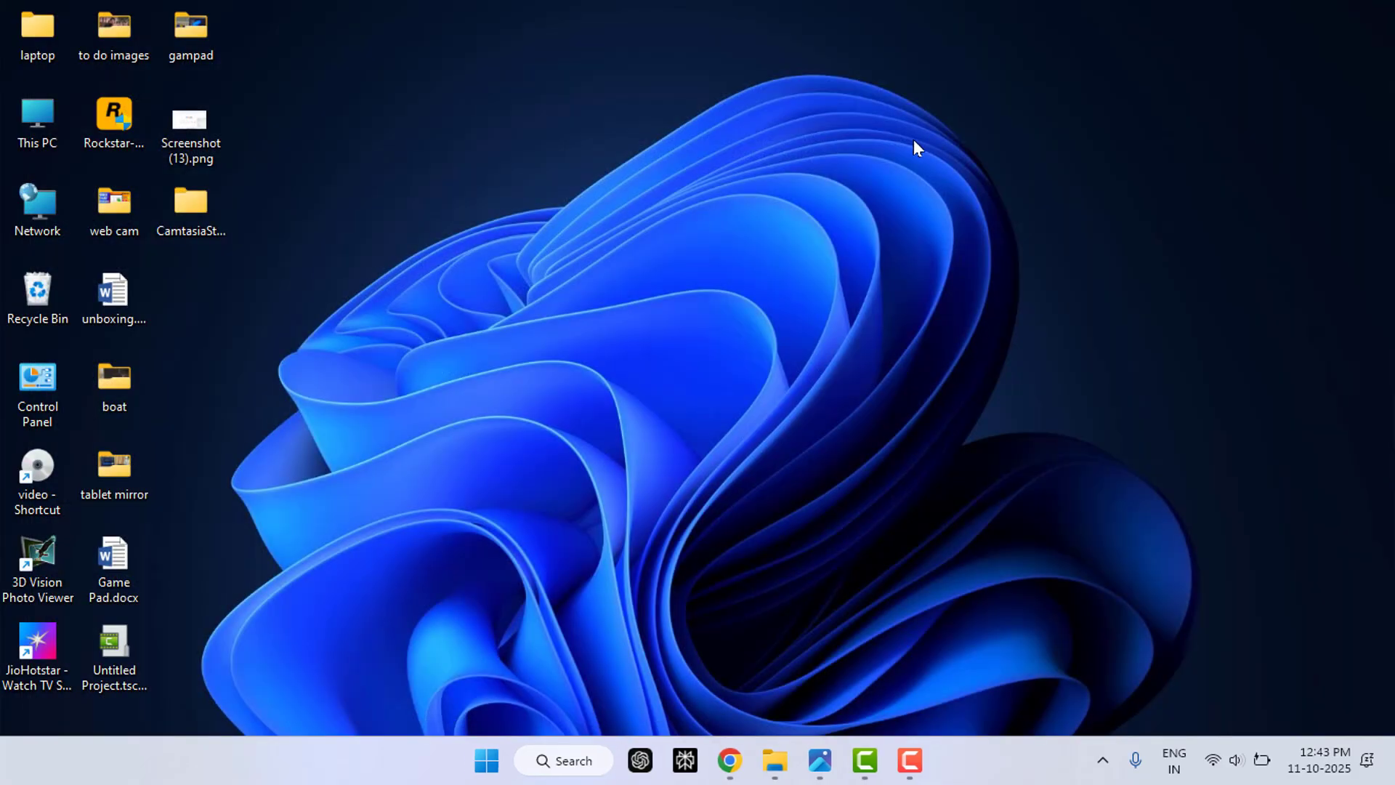